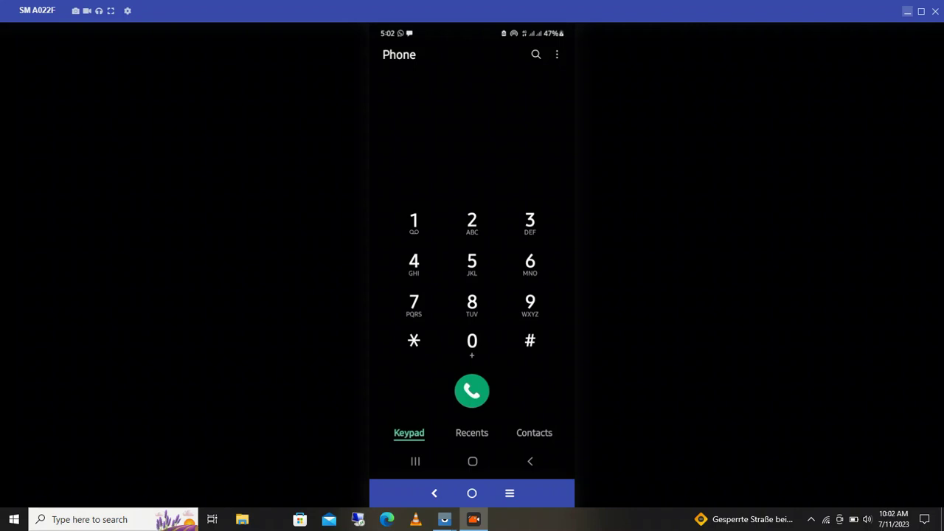
- Enter the MTN rewards code *550# in the dialer and pull down the notification shade
text(*)
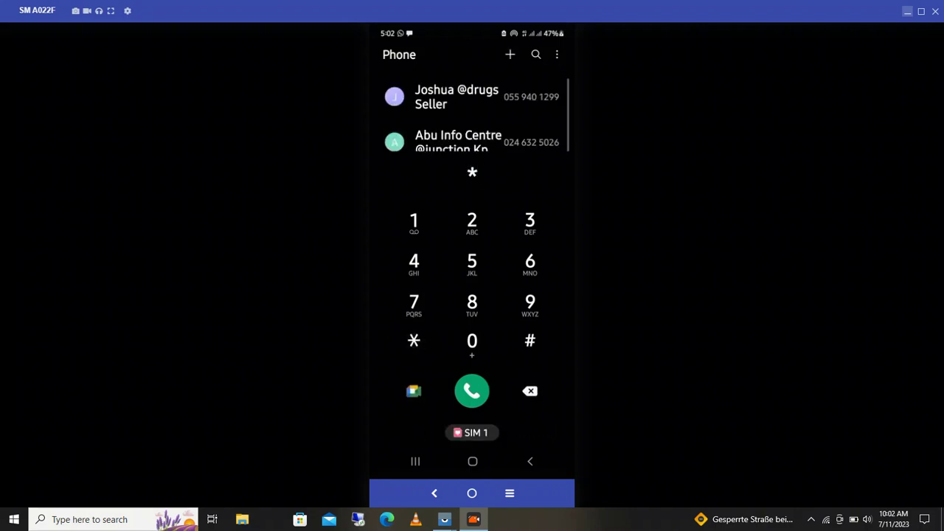
text(550#)
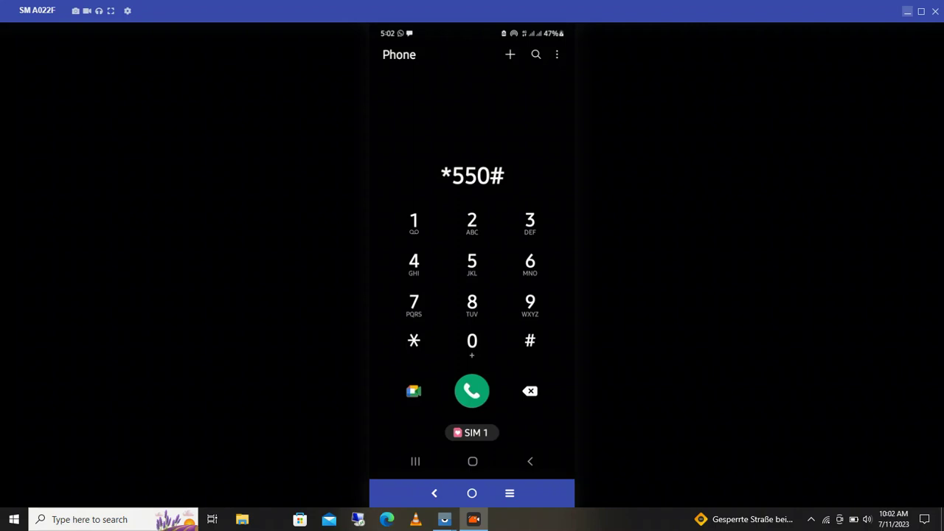
key(alt+n)
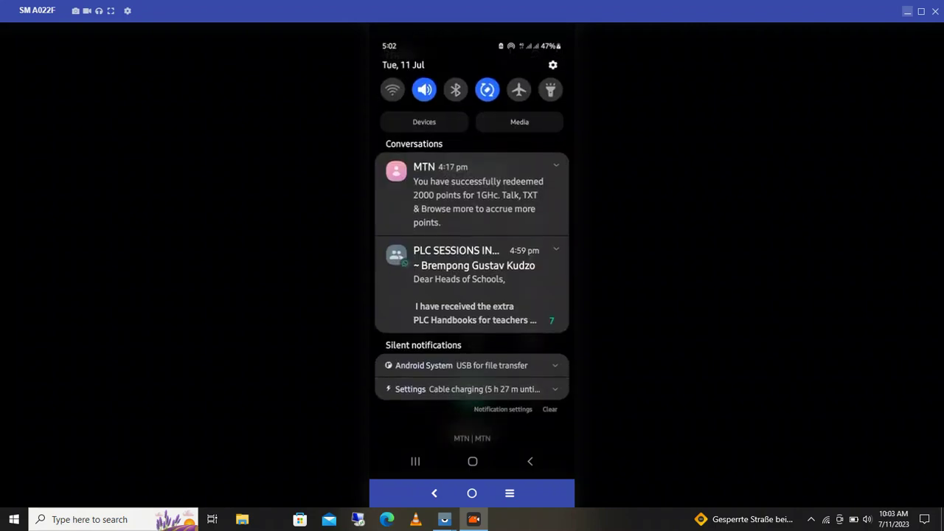
- Swipe away the PLC sessions notification and return to the dialer
drag(443, 287, 568, 288)
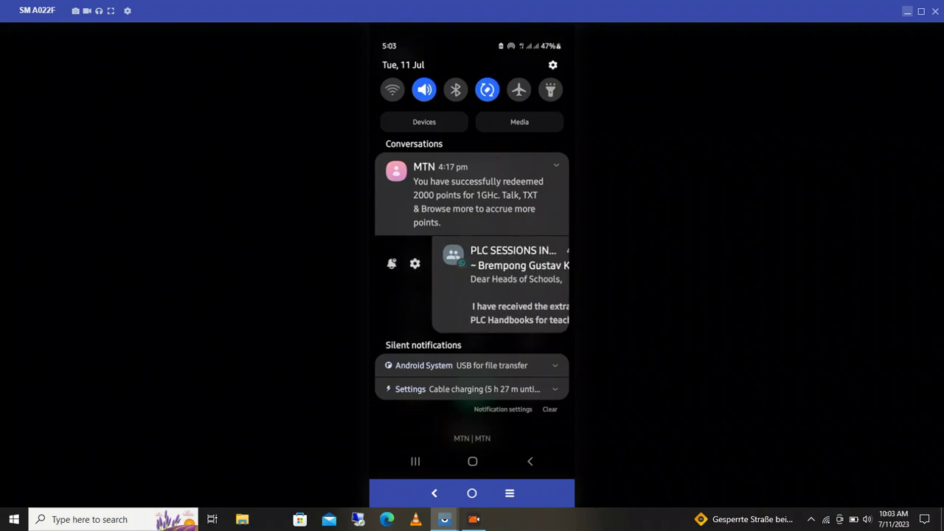
drag(472, 288, 568, 288)
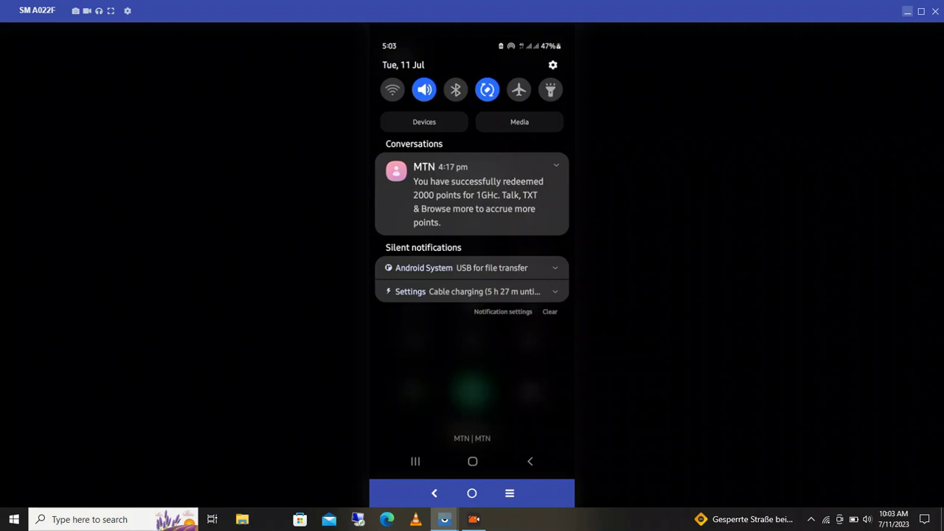
key(Escape)
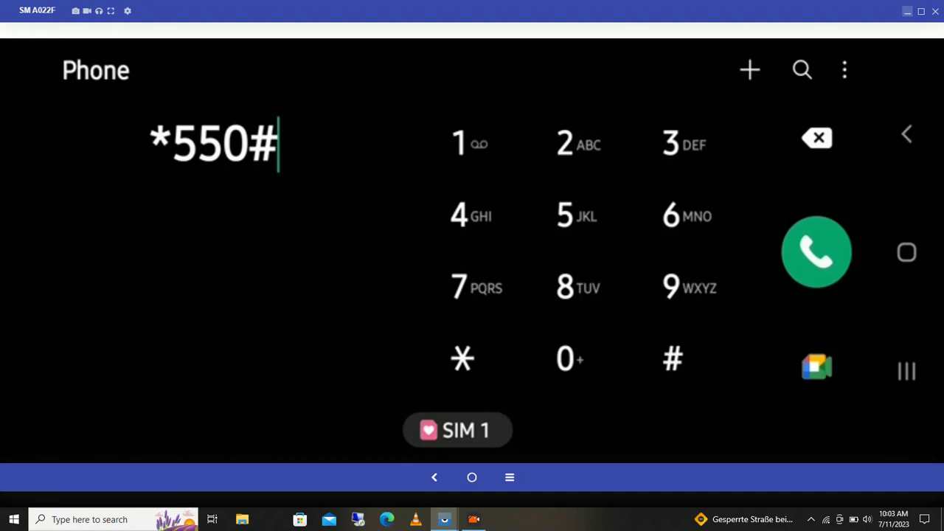
- Dial *550# to bring up the MTN Offers menu
click(817, 252)
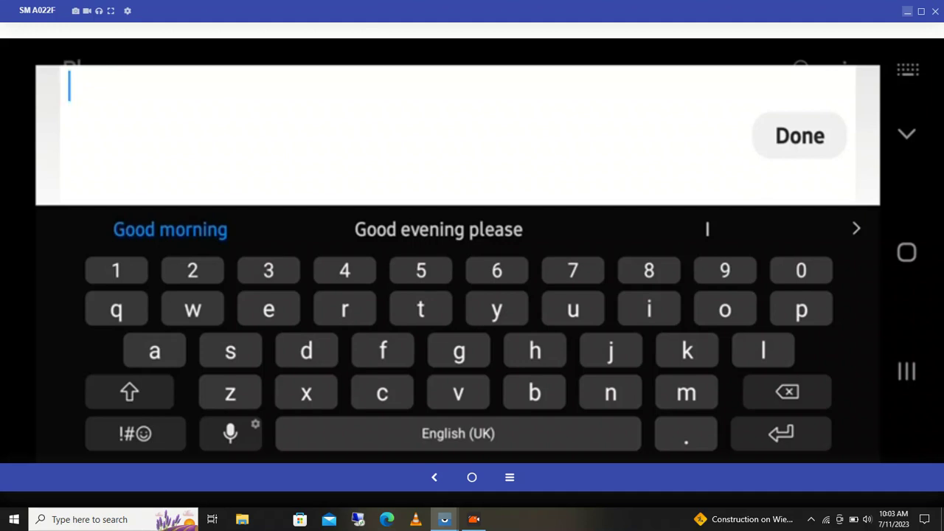
- Reply 7, then 99, to reach the MTN Rewards welcome message
text(7)
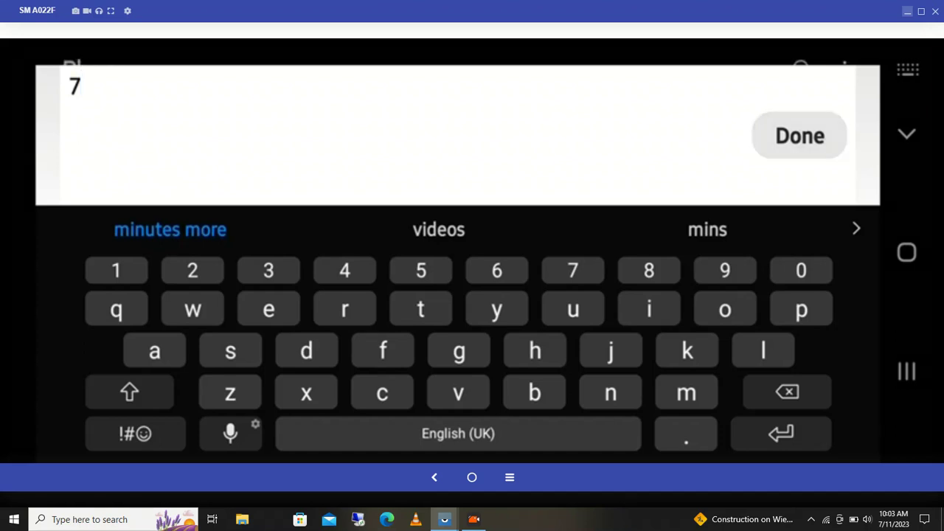
key(Return)
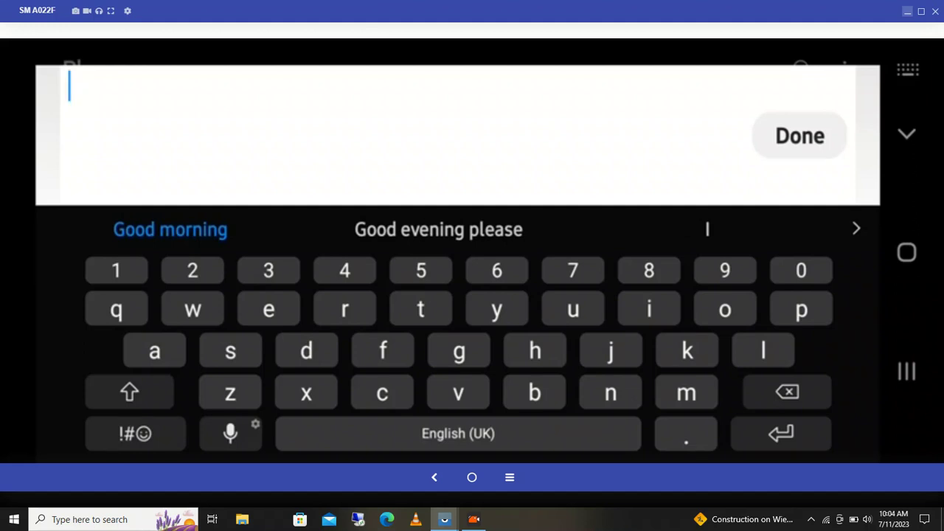
text(99)
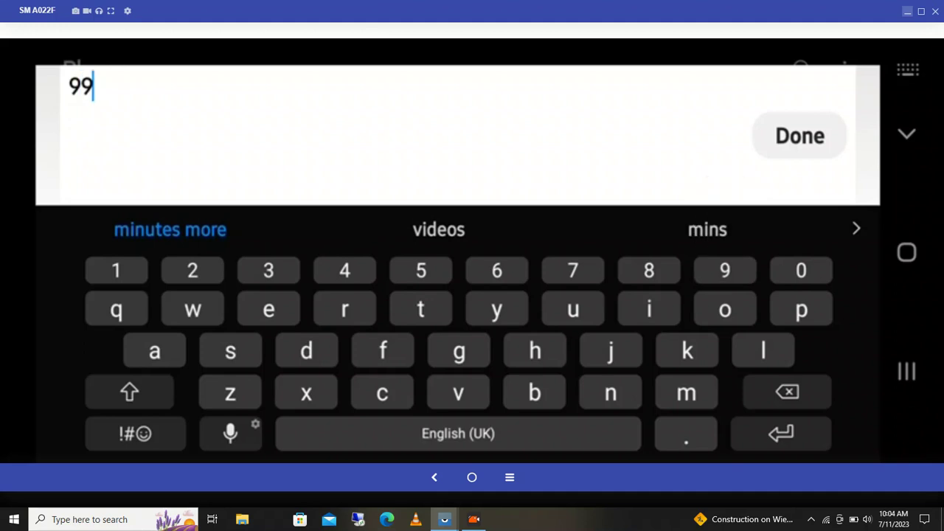
click(800, 136)
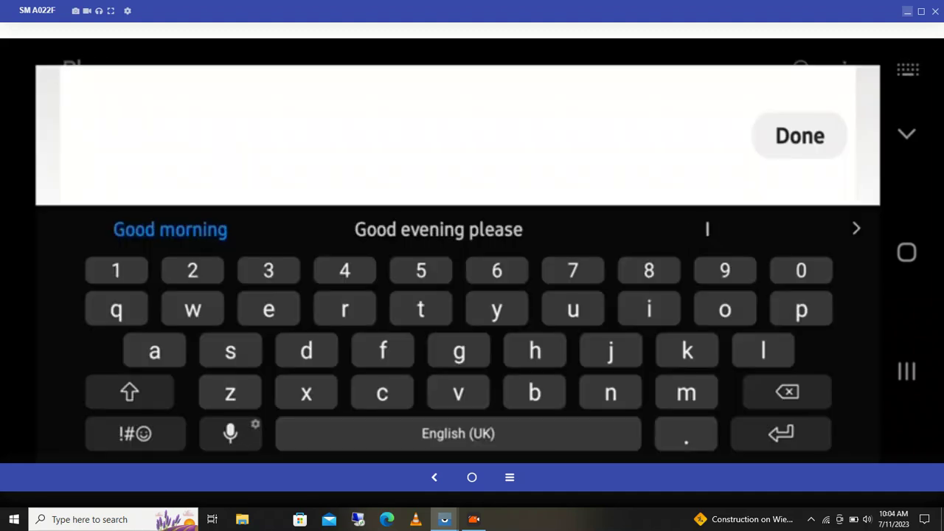
- Reply 1 to see the 1275-point balance, then 0 to return to the welcome menu
text(1)
key(Return)
text(0)
key(Return)
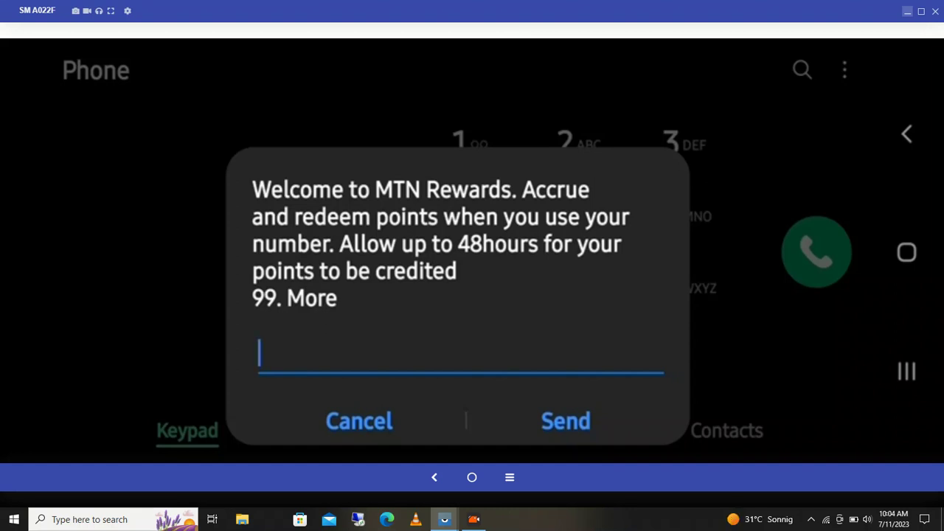
- Reply 99 to open the More page, then enter 2 to redeem points
click(461, 354)
click(725, 270)
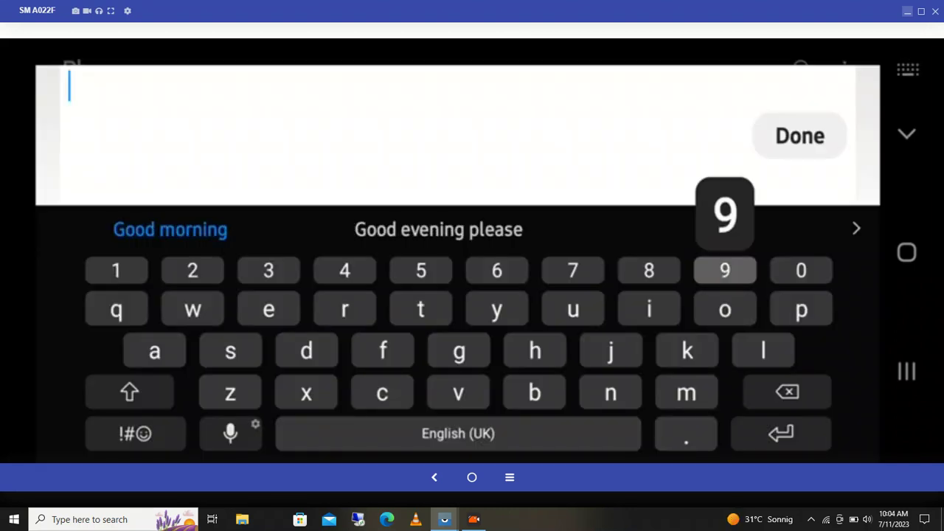
click(799, 136)
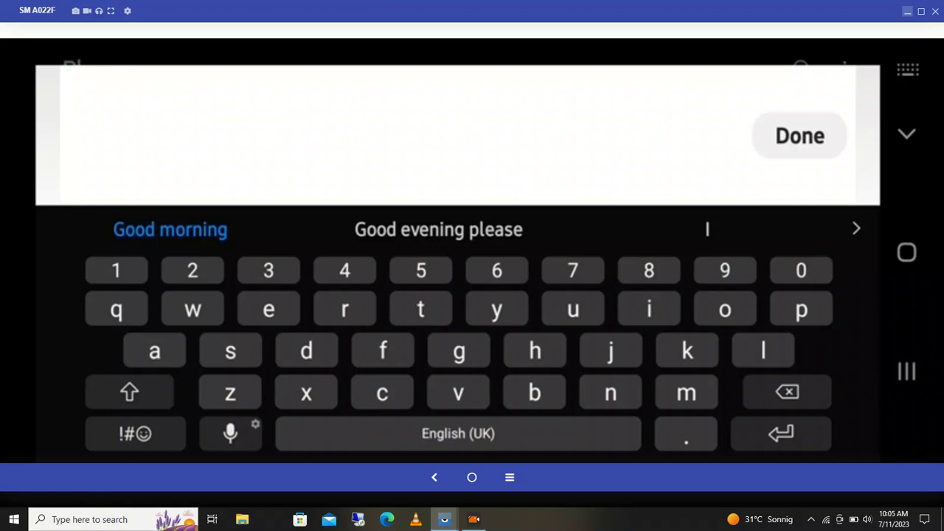
text(2)
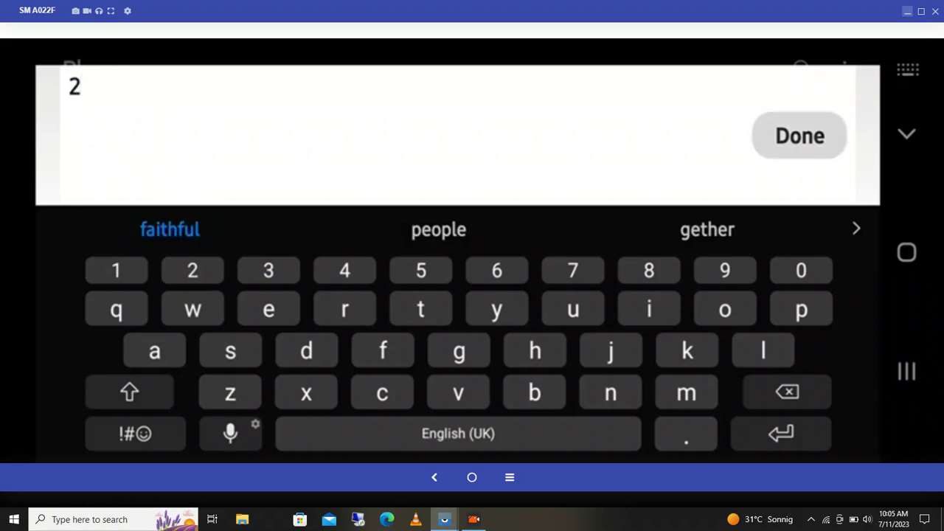